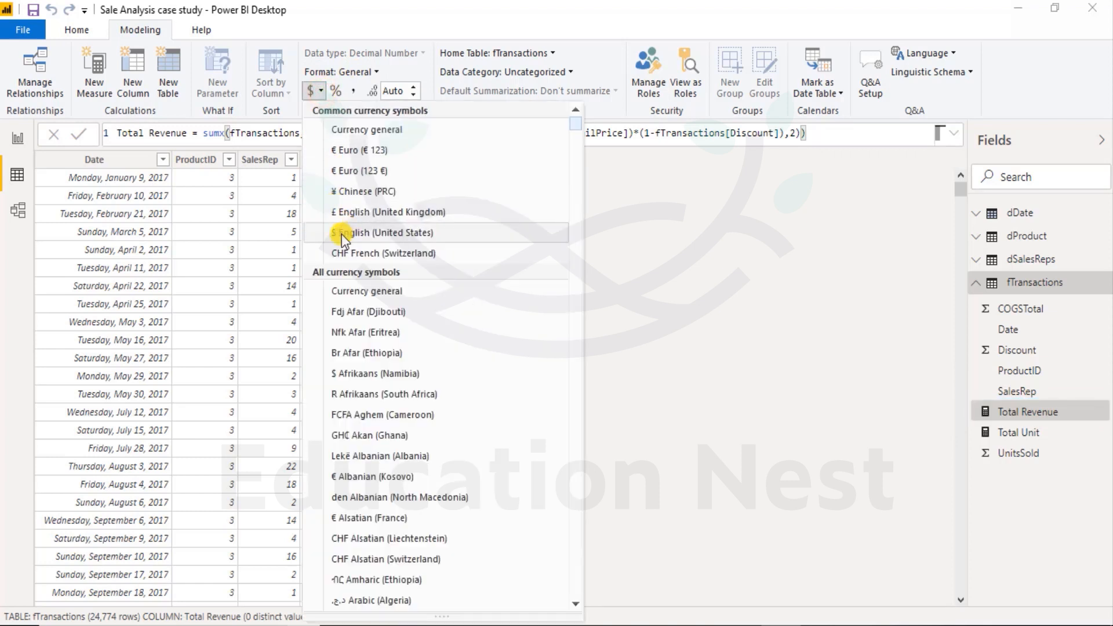
# Format the Total Revenue measure as $ English (United States) currency, and display the Total Unit measure's formula
pyautogui.click(342, 234)
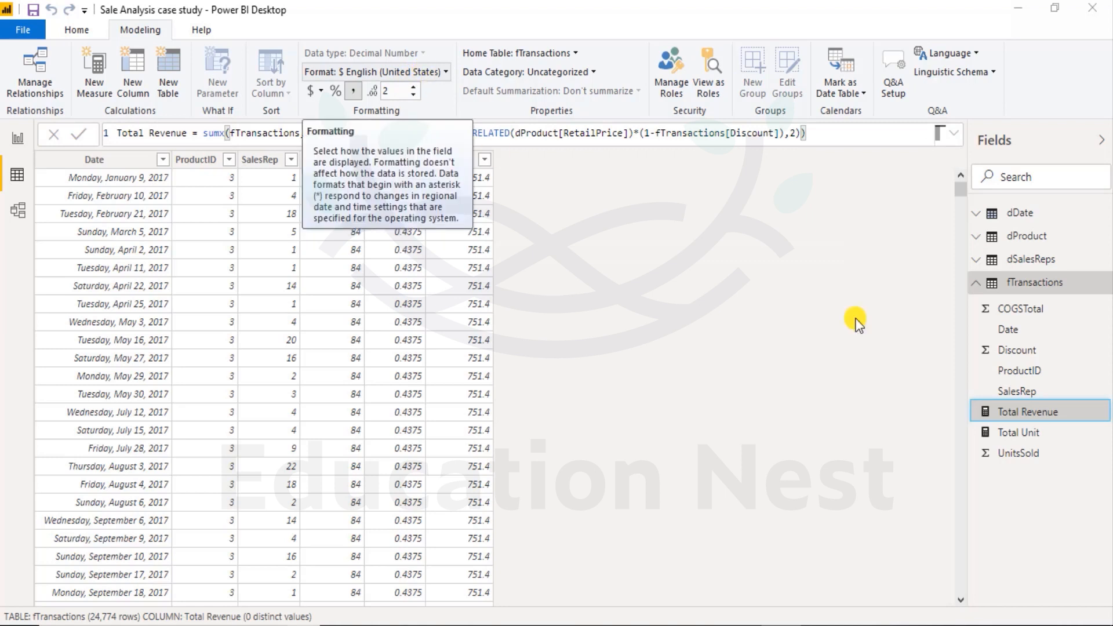
pyautogui.click(1016, 432)
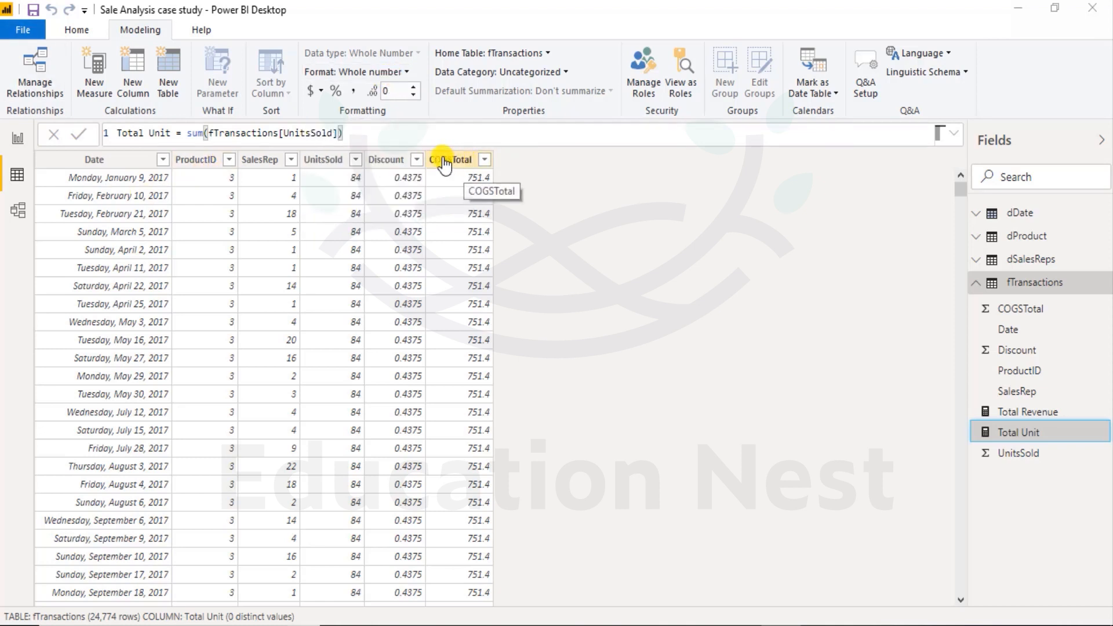
# Create a new measure in fTransactions named Total COGS and begin its formula with the sum function
pyautogui.click(92, 66)
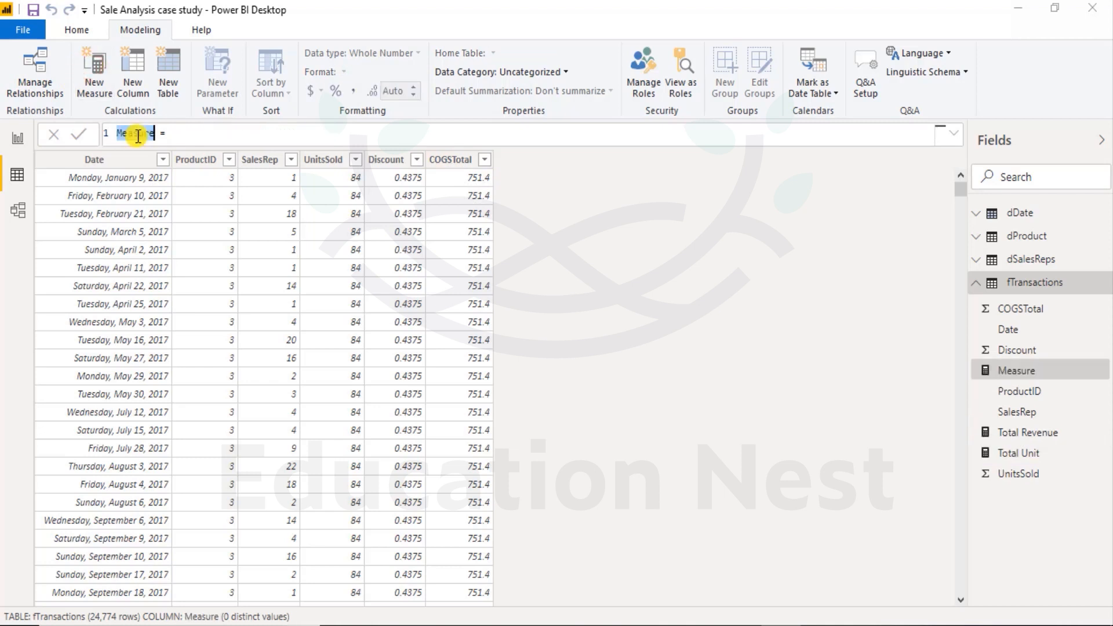
pyautogui.write('Total COGS')
pyautogui.press('Right')
pyautogui.press('Right')
pyautogui.press('Right')
pyautogui.write('sum(')
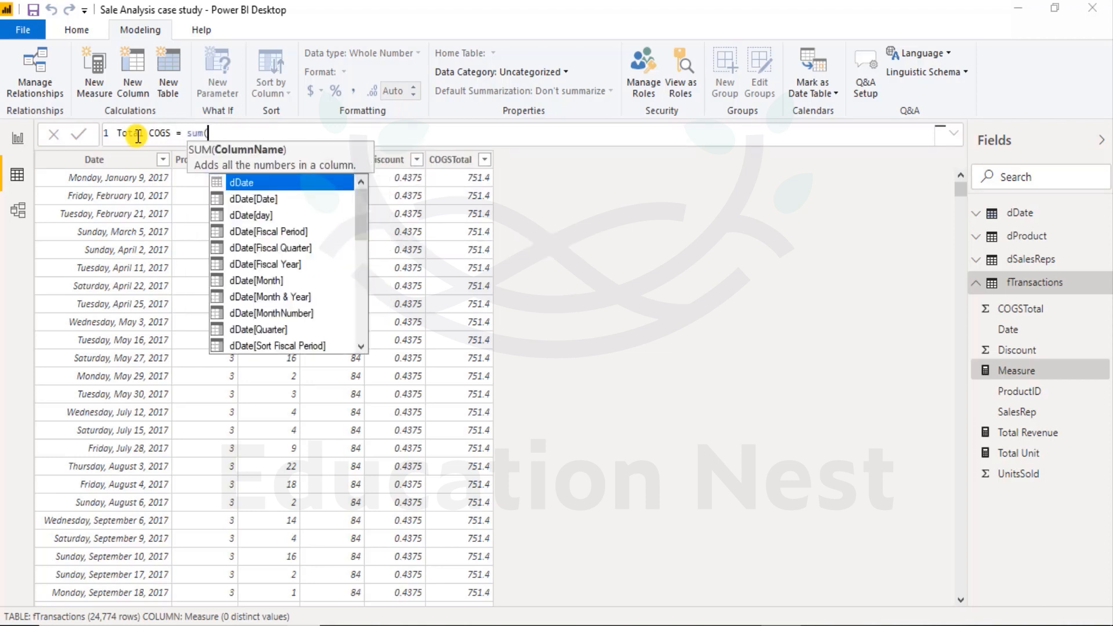
# Complete Total COGS as the sum of fTransactions[COGSTotal] and format the measure as $ English (United States) currency
pyautogui.write('f')
pyautogui.press('Down')
pyautogui.press('Down')
pyautogui.press('Down')
pyautogui.press('Up')
pyautogui.press('Up')
pyautogui.press('Up')
pyautogui.press('Down')
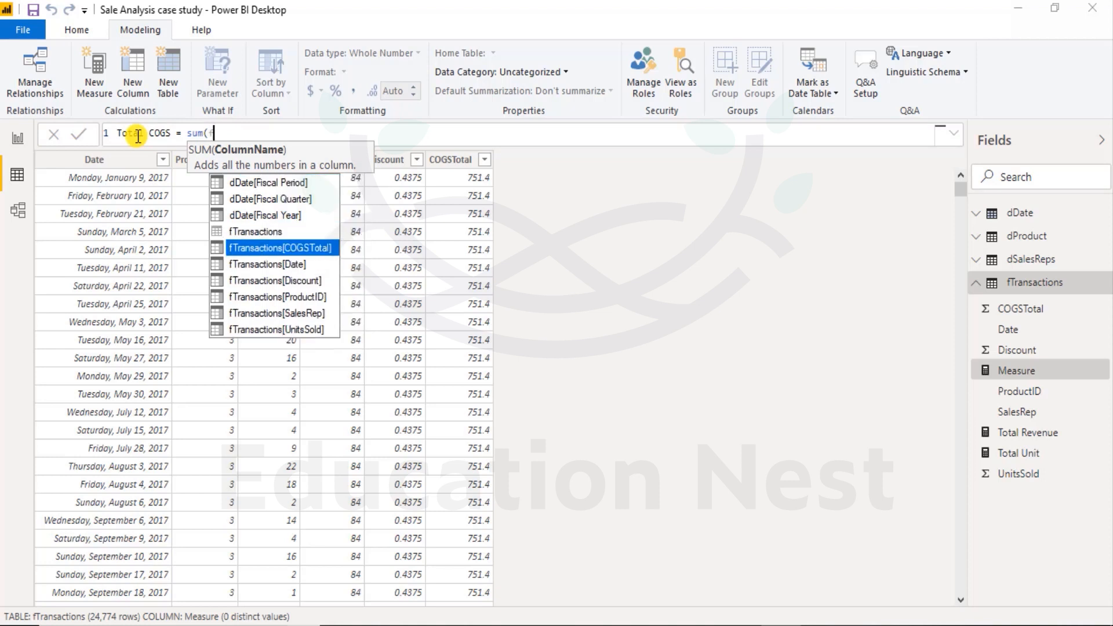
pyautogui.press('Tab')
pyautogui.write(')')
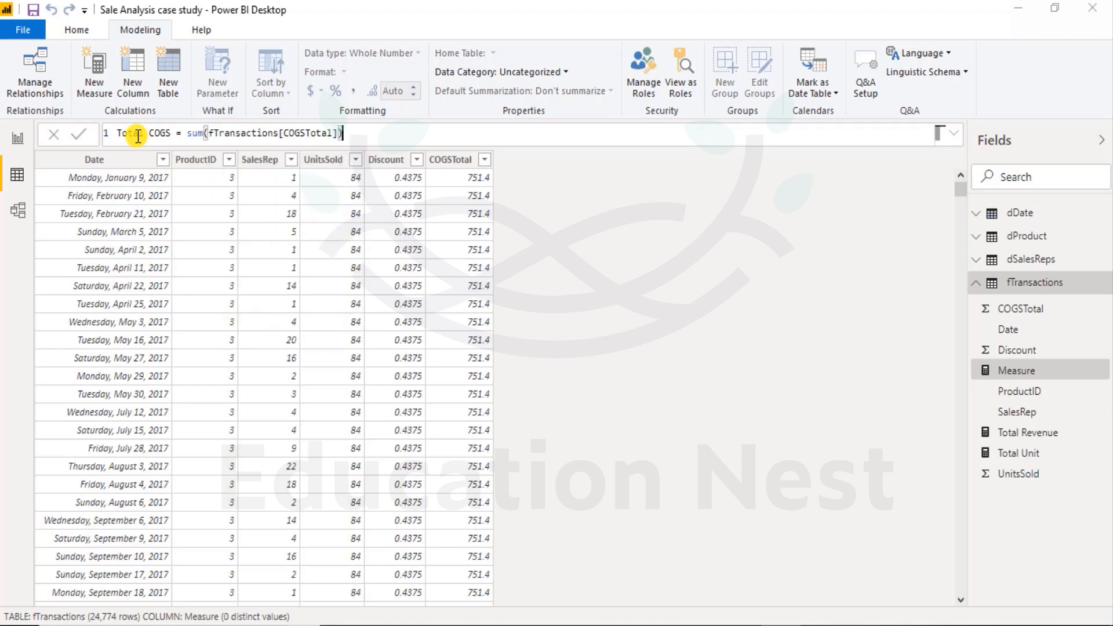
pyautogui.press('Return')
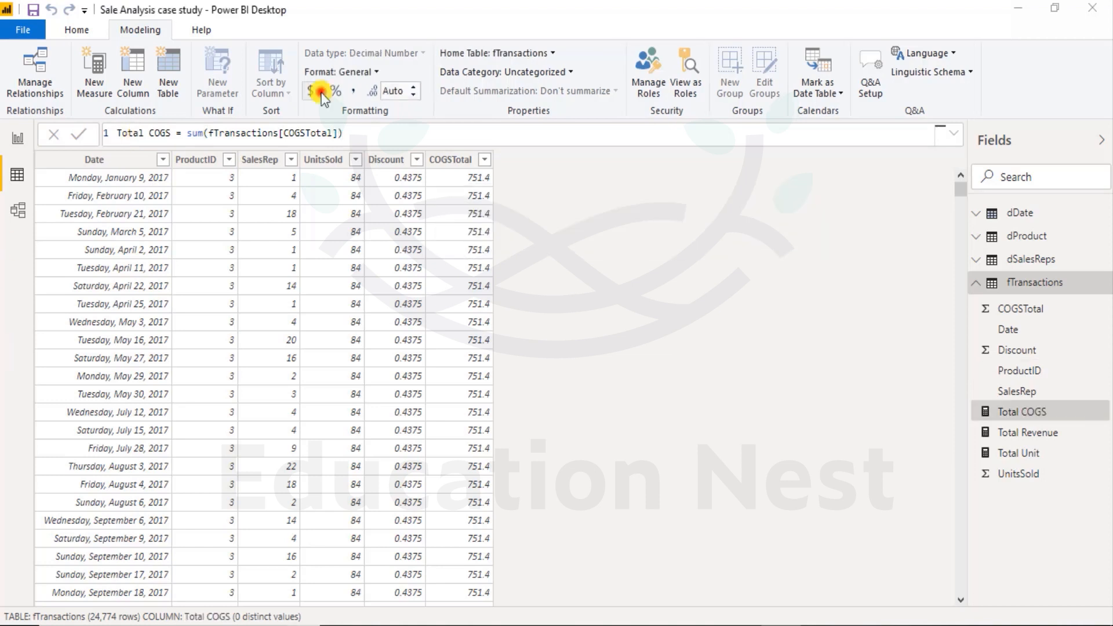
pyautogui.click(321, 92)
pyautogui.click(385, 231)
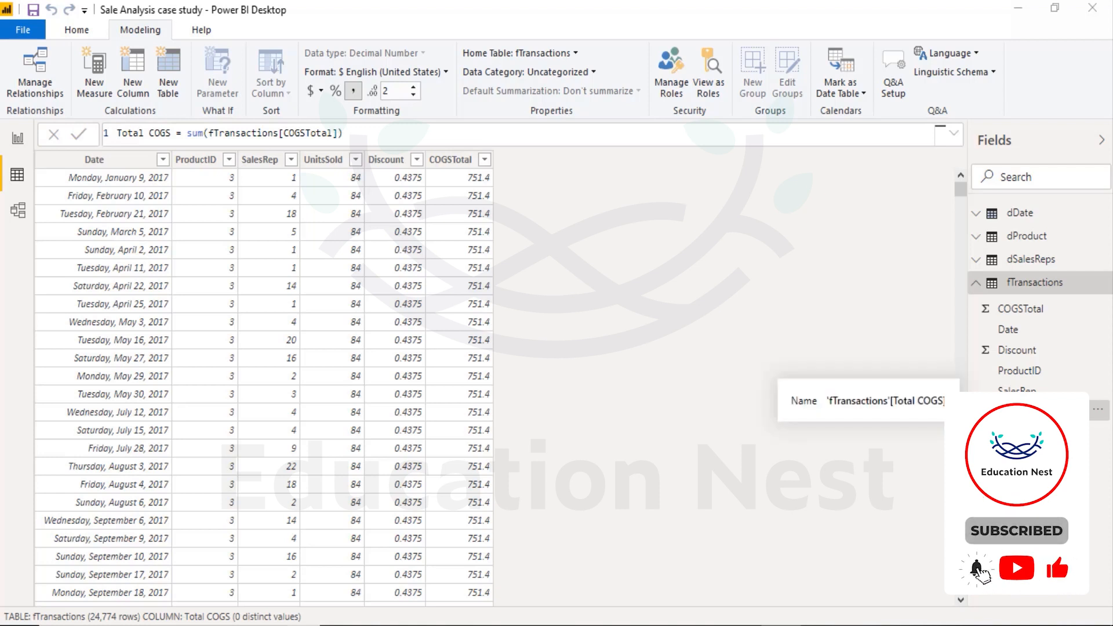
# Create another new measure in fTransactions named Total Gross Profit
pyautogui.click(99, 65)
pyautogui.write('To')
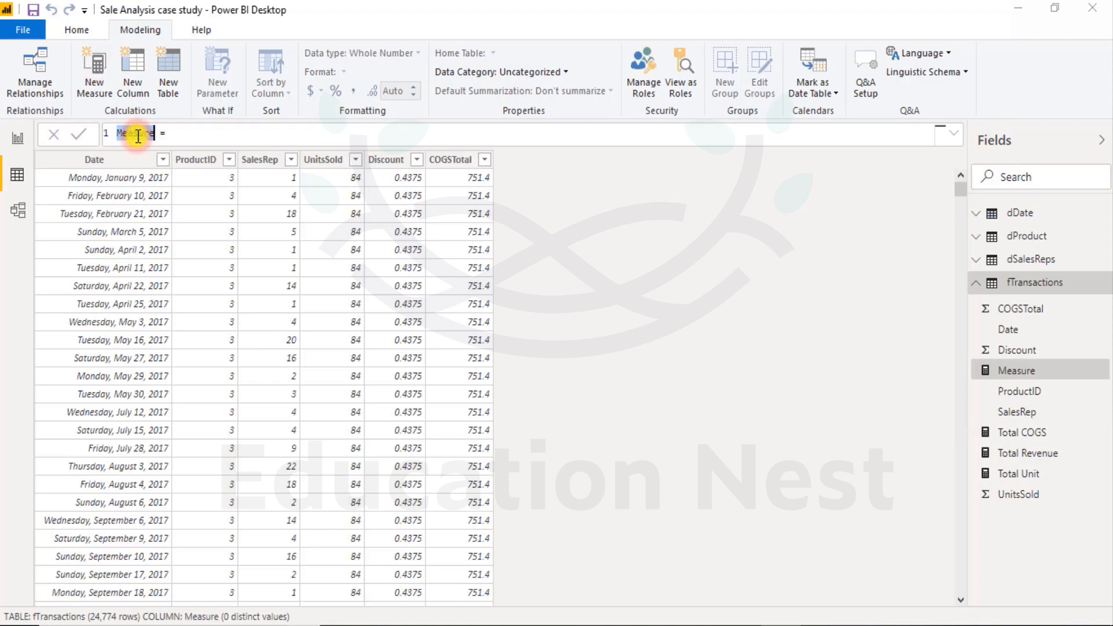
pyautogui.write('tal Gr')
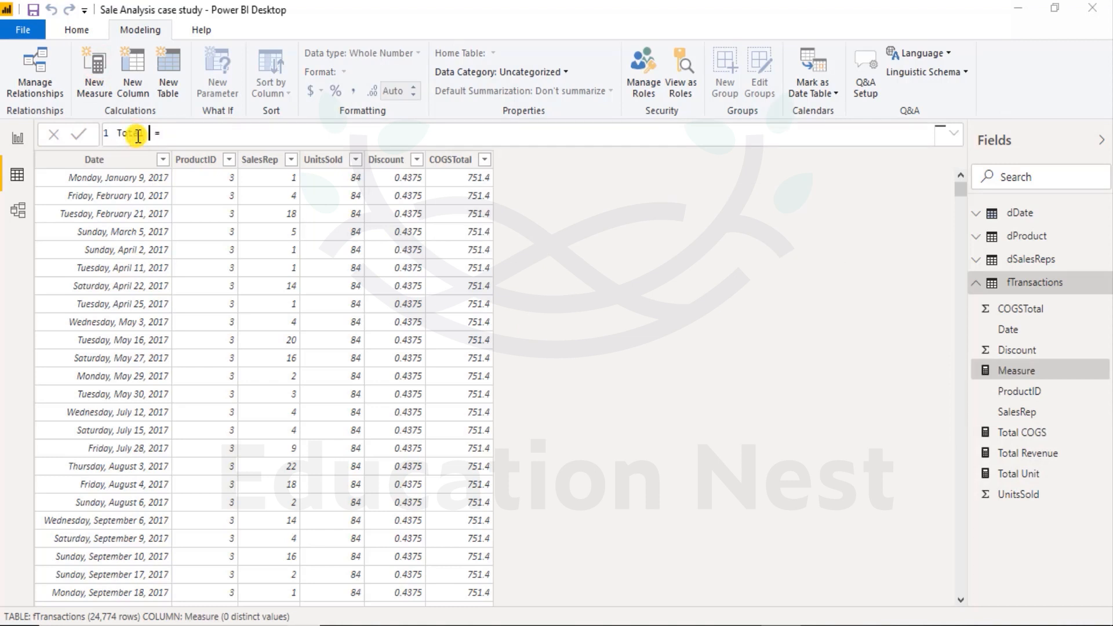
pyautogui.write('oss Profit = ')
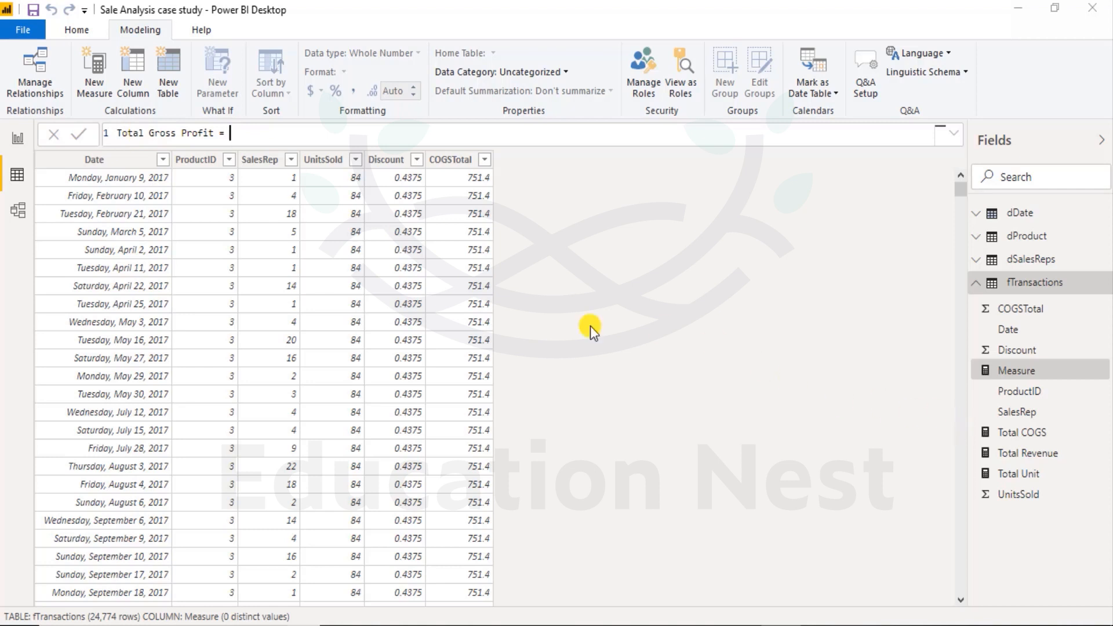
pyautogui.write('to')
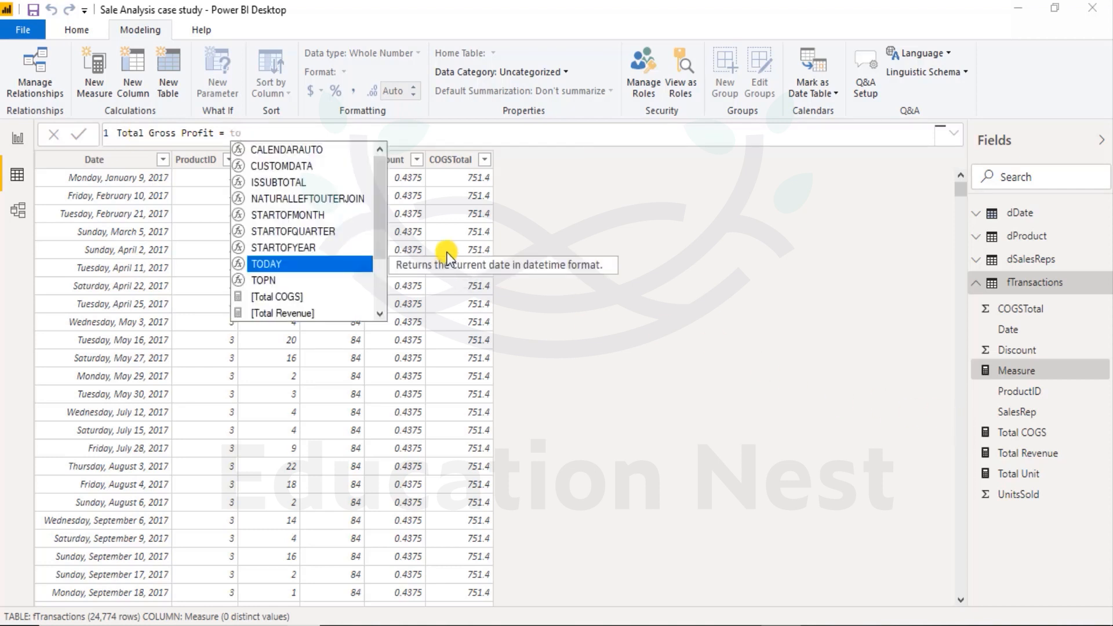
pyautogui.press('BackSpace')
pyautogui.press('BackSpace')
pyautogui.moveTo(1008, 453); pyautogui.dragTo(296, 139)
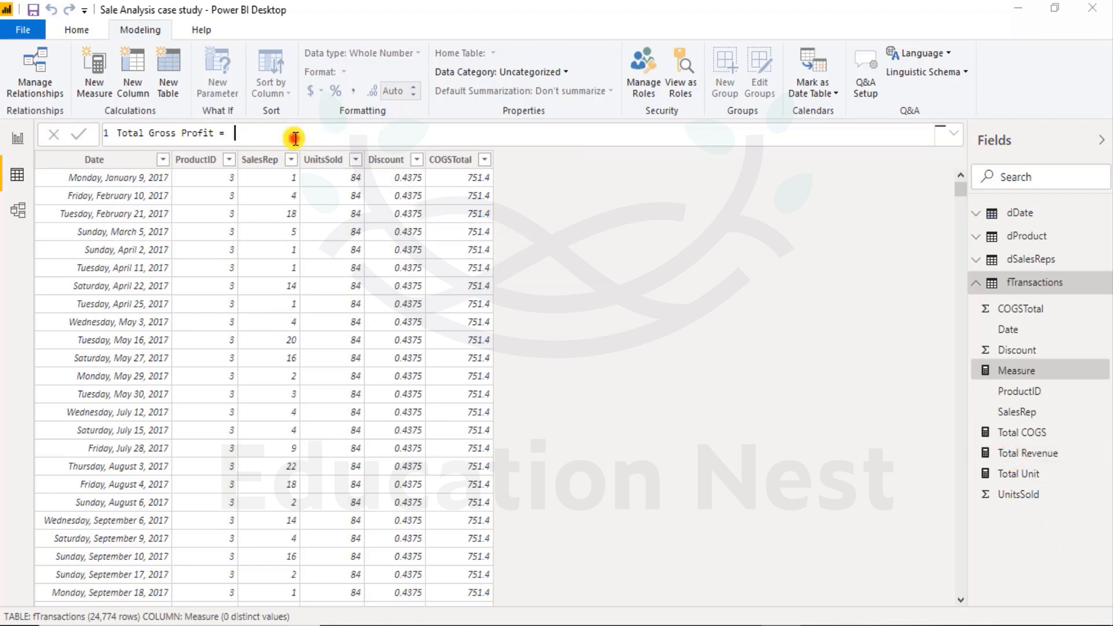
pyautogui.write('f')
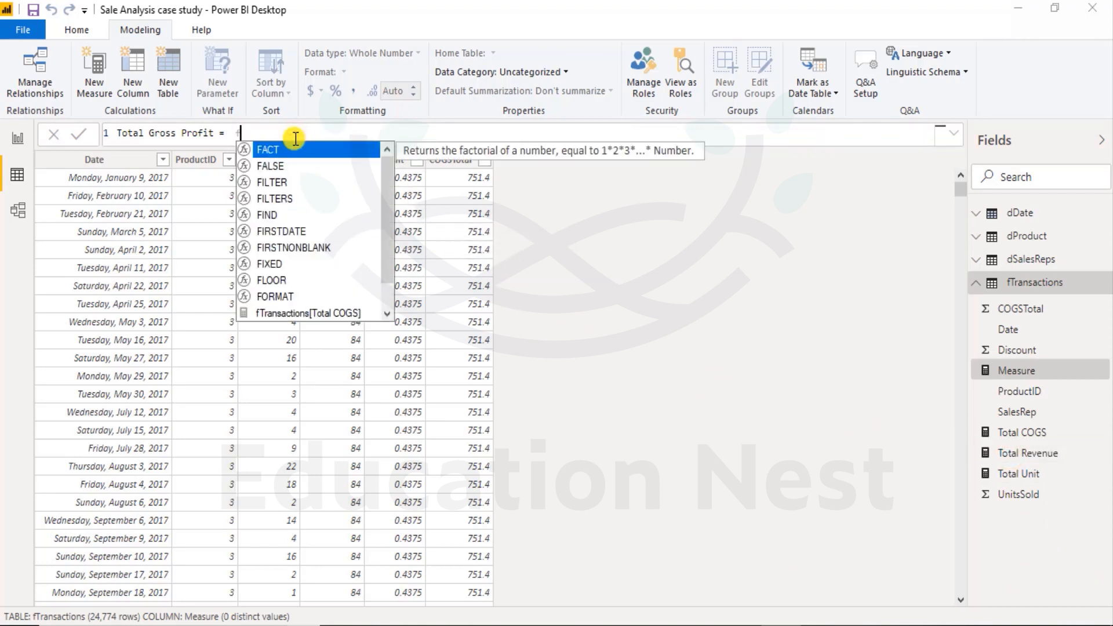
pyautogui.press('Down')
pyautogui.press('Down')
pyautogui.press('Down')
pyautogui.press('Down')
pyautogui.press('Down')
pyautogui.press('Down')
pyautogui.press('Down')
pyautogui.press('Down')
pyautogui.press('Down')
pyautogui.press('Down')
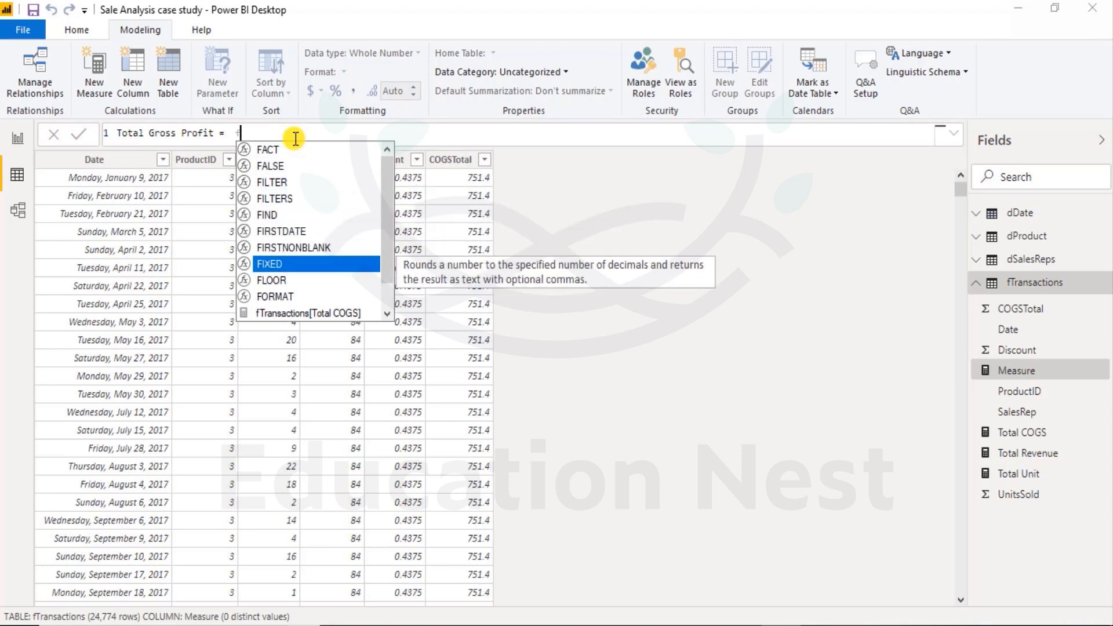
pyautogui.press('Down')
pyautogui.press('Down')
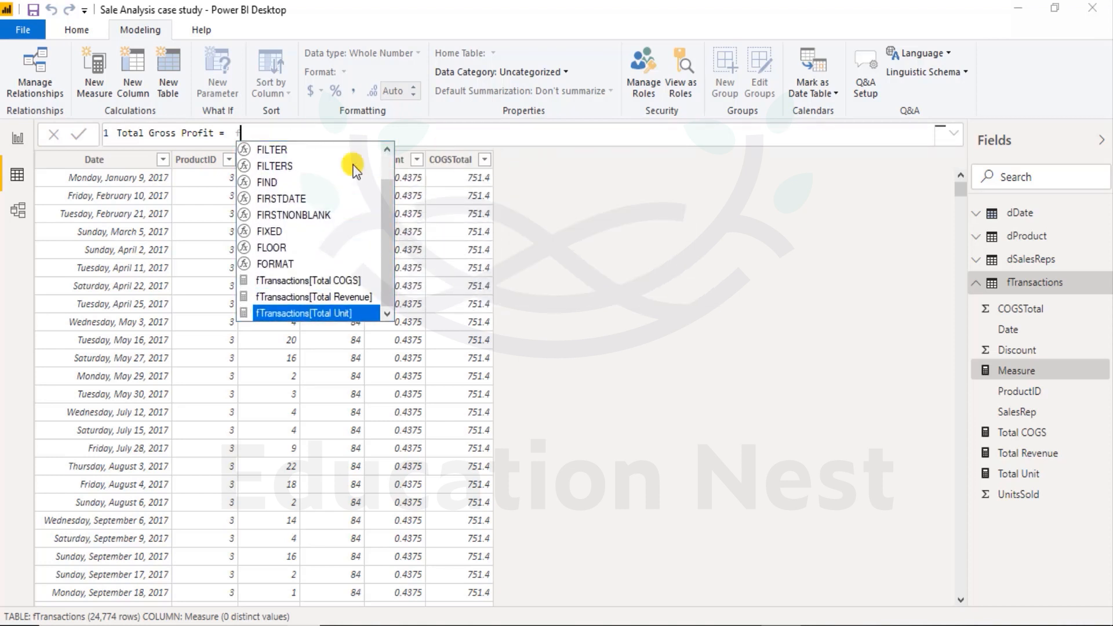
pyautogui.press('BackSpace')
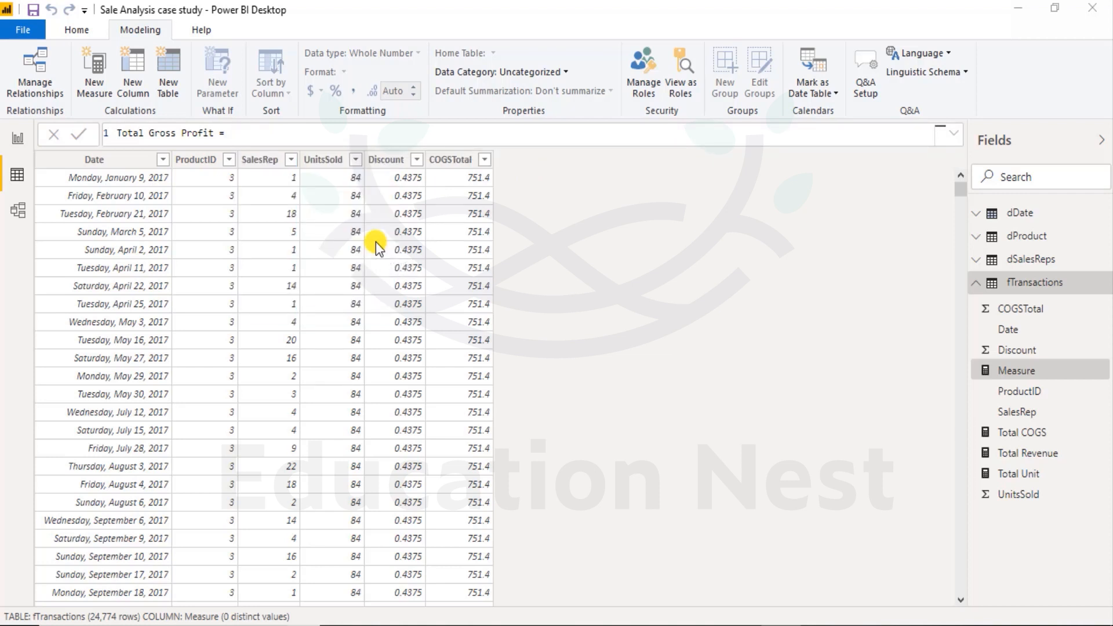
# Define Total Gross Profit as [Total Revenue]-[Total COGS] and commit the formula
pyautogui.write('[')
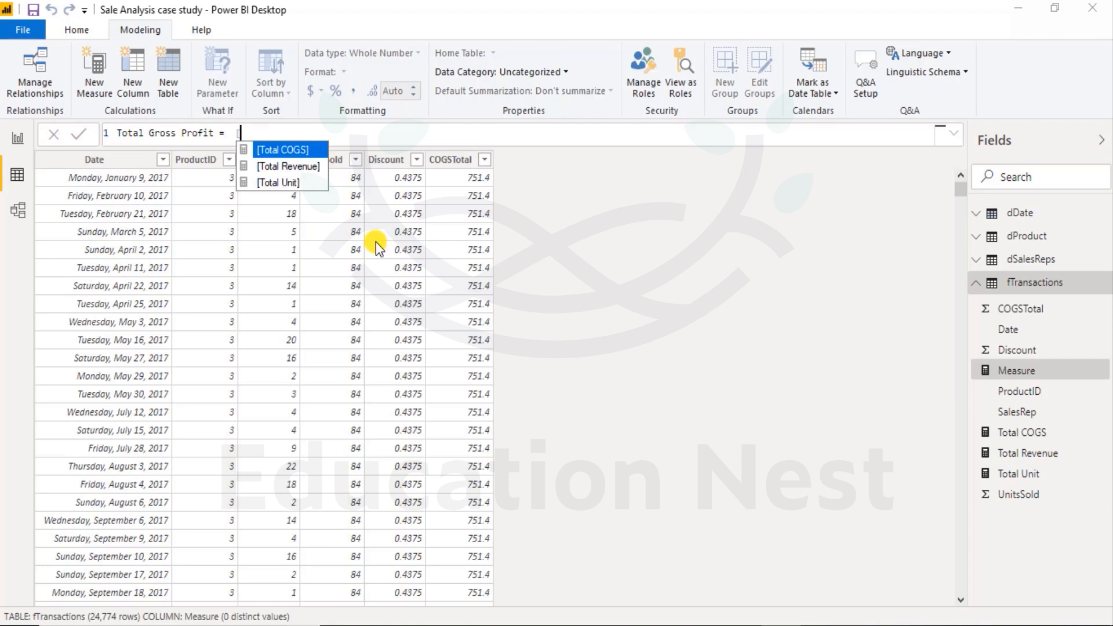
pyautogui.press('Up')
pyautogui.press('Up')
pyautogui.press('Up')
pyautogui.press('Down')
pyautogui.press('Tab')
pyautogui.write('-')
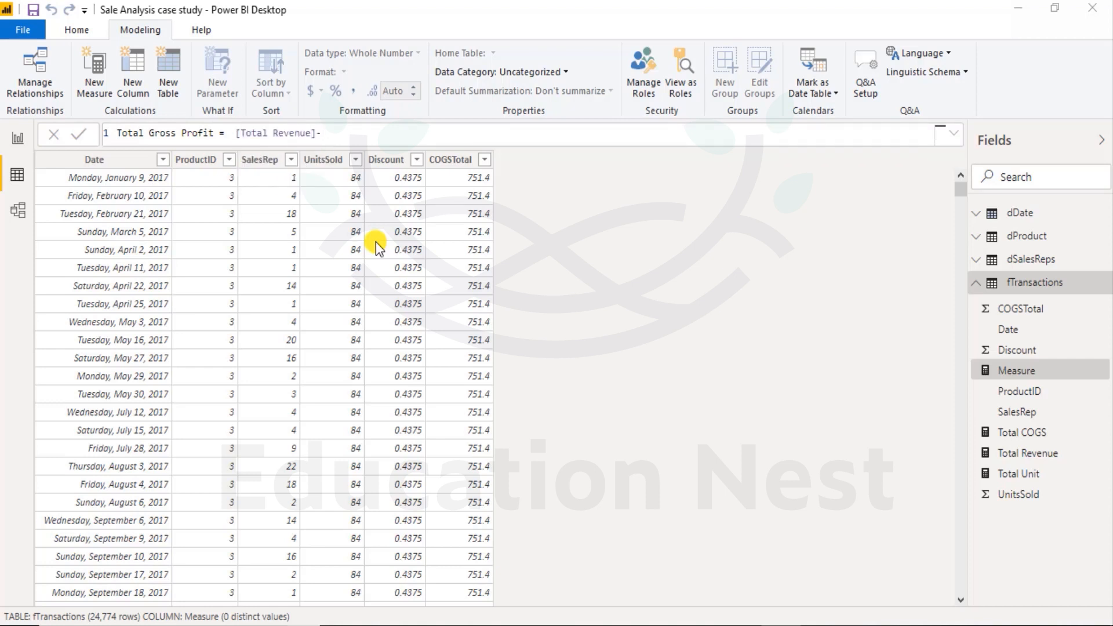
pyautogui.write('[')
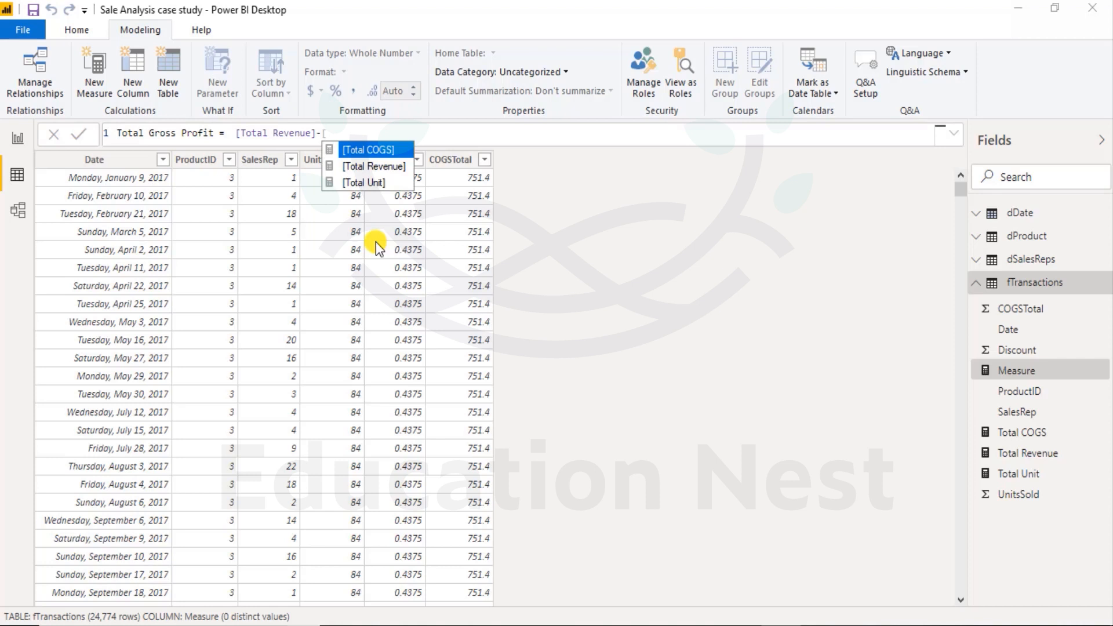
pyautogui.press('Down')
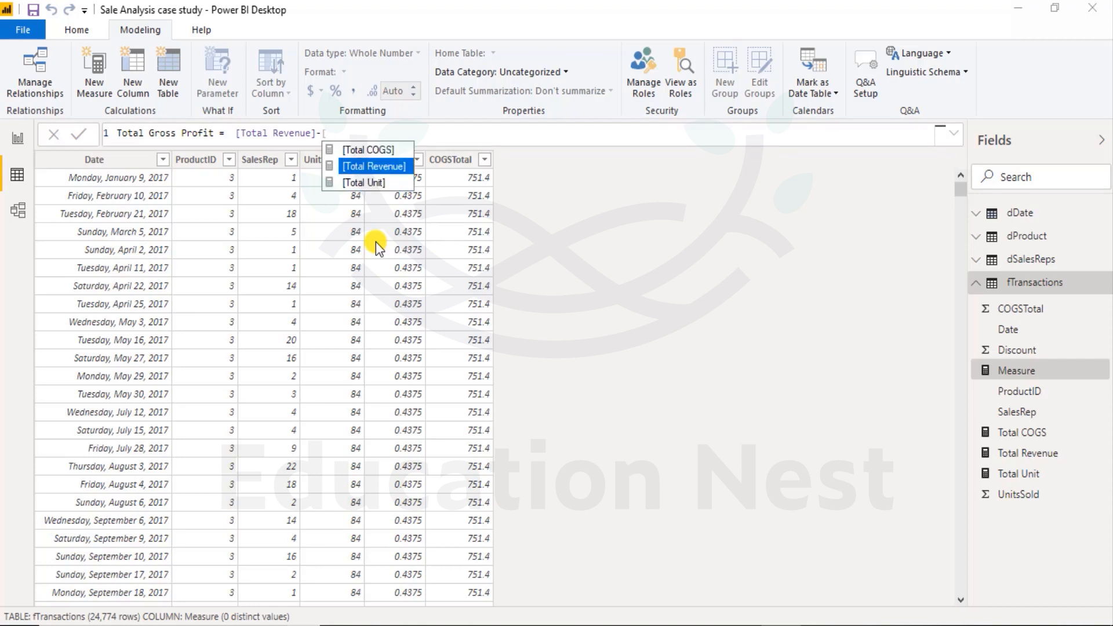
pyautogui.press('Up')
pyautogui.press('Tab')
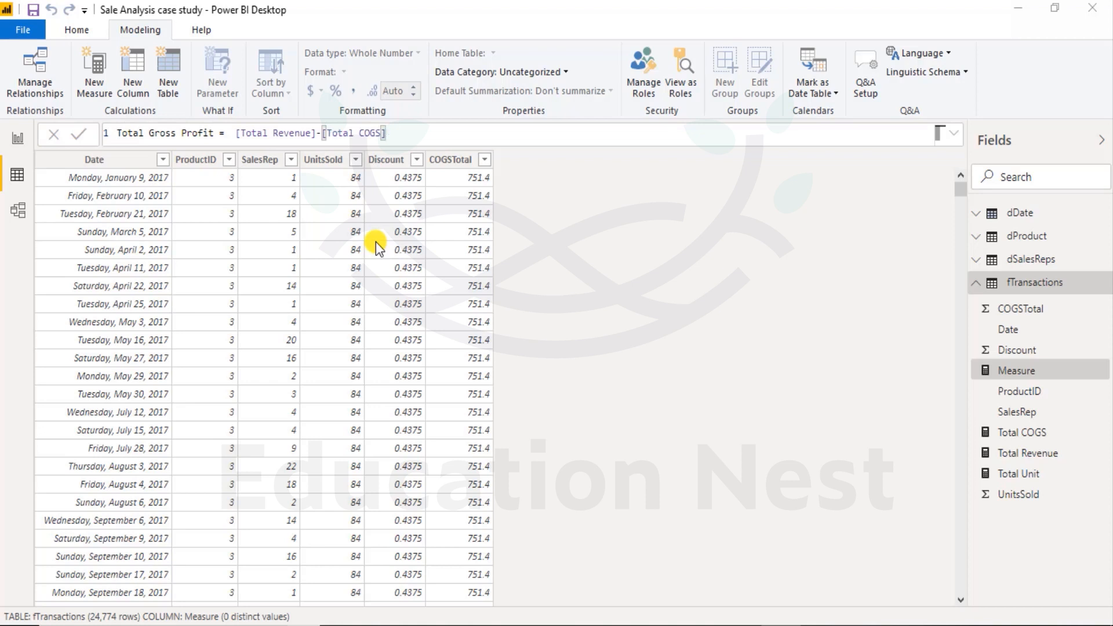
pyautogui.press('Return')
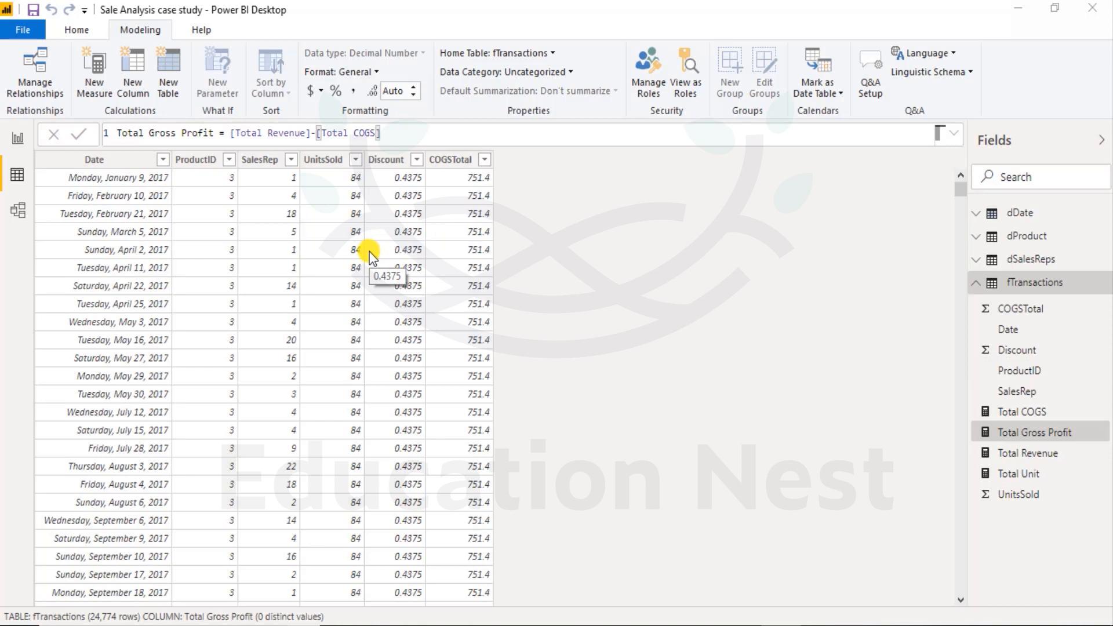
# Format the Total Gross Profit measure as $ English (United States) currency
pyautogui.click(320, 92)
pyautogui.click(320, 91)
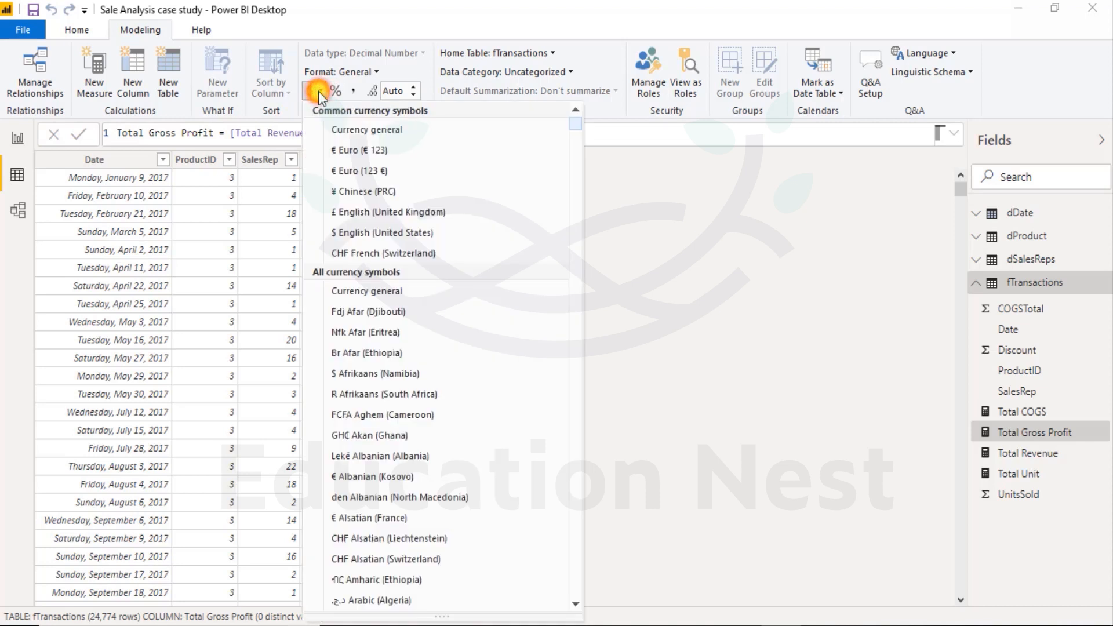
pyautogui.click(388, 232)
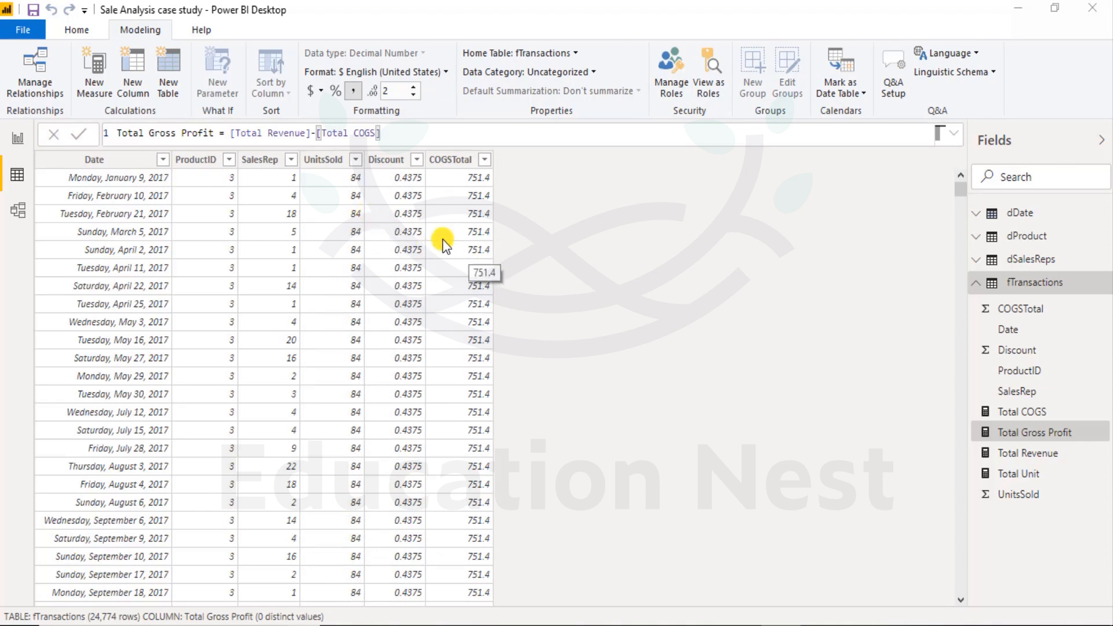
# Create a new measure in fTransactions named % Gross Profit
pyautogui.click(94, 70)
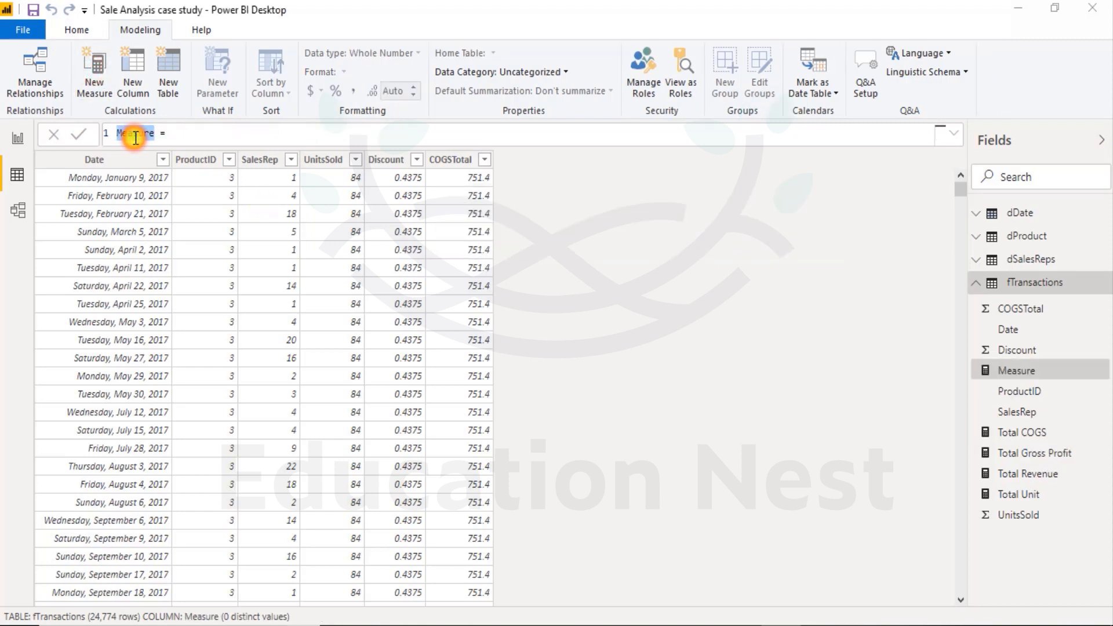
pyautogui.write('% Gross')
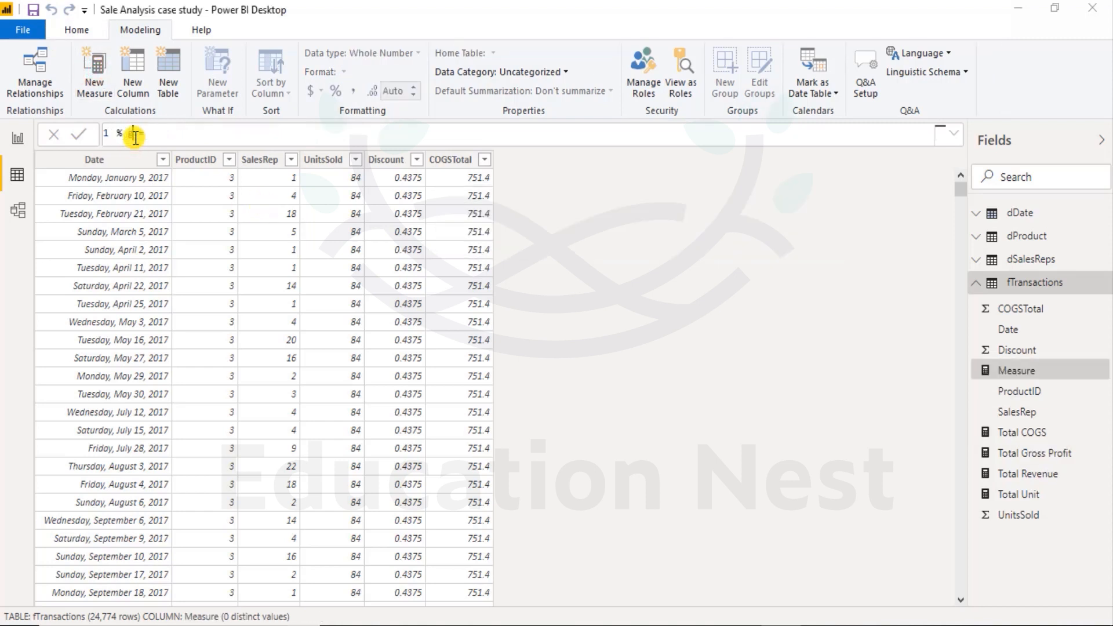
pyautogui.press('Left')
pyautogui.press('Left')
pyautogui.press('Left')
pyautogui.press('Left')
pyautogui.press('Left')
pyautogui.press('Left')
pyautogui.press('Right')
pyautogui.press('Right')
pyautogui.press('Right')
pyautogui.press('Right')
pyautogui.press('Right')
pyautogui.press('Right')
pyautogui.write('Profit')
pyautogui.press('Right')
pyautogui.press('Right')
# Begin the % Gross Profit formula with the DIVIDE function, using [Total Gross Profit] as the numerator
pyautogui.write('d')
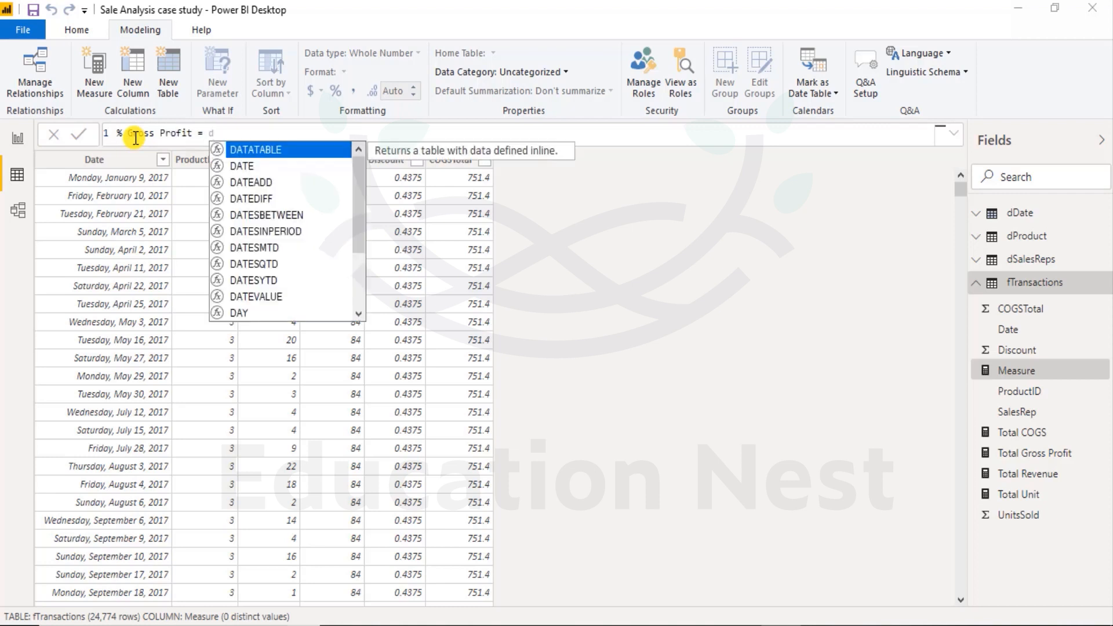
pyautogui.write('iv')
pyautogui.press('Tab')
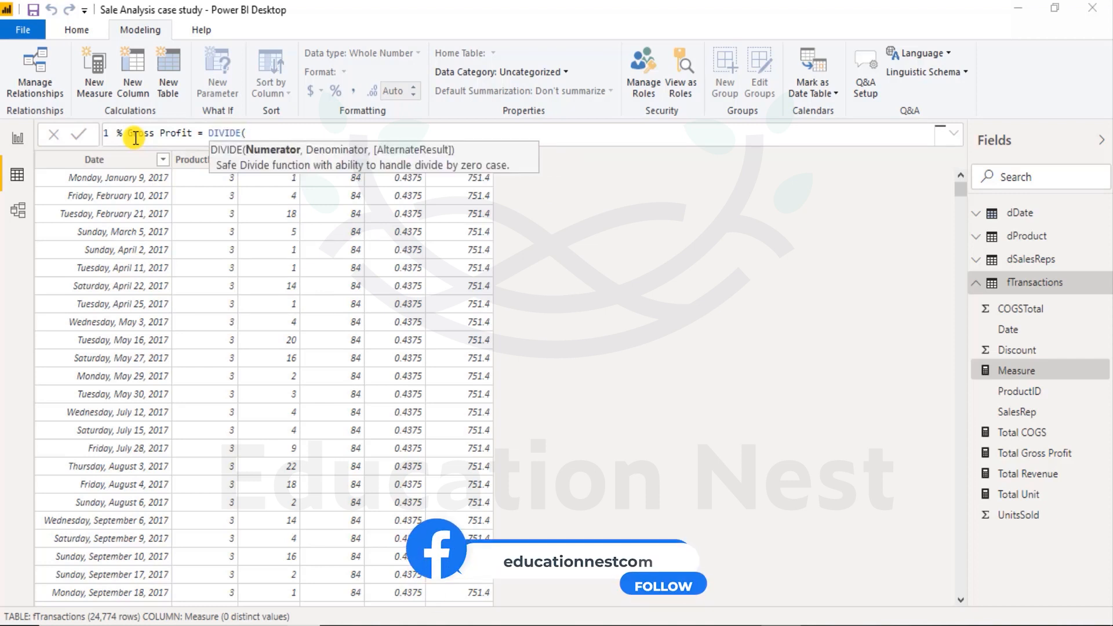
pyautogui.write('[')
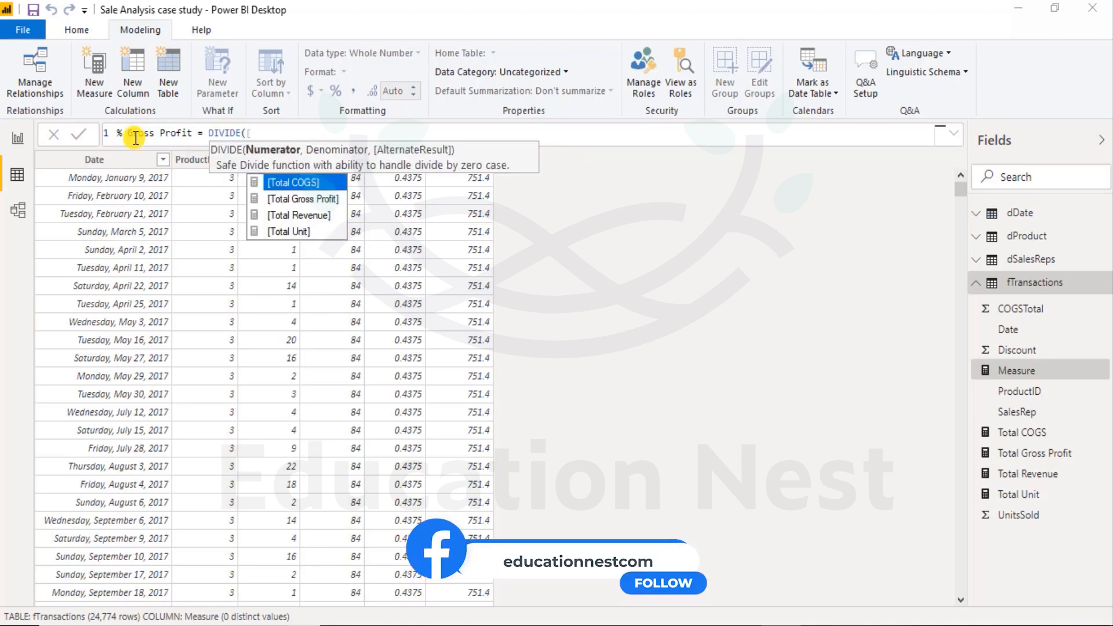
pyautogui.press('Down')
pyautogui.press('Down')
pyautogui.press('Down')
pyautogui.press('Up')
pyautogui.press('Up')
pyautogui.press('Tab')
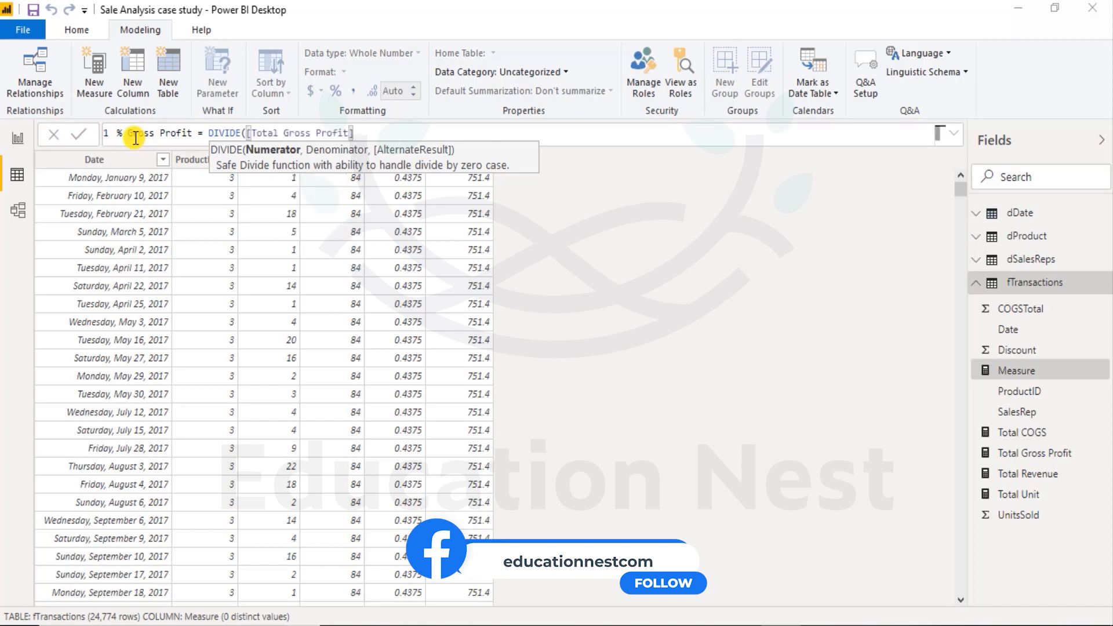
pyautogui.write(',')
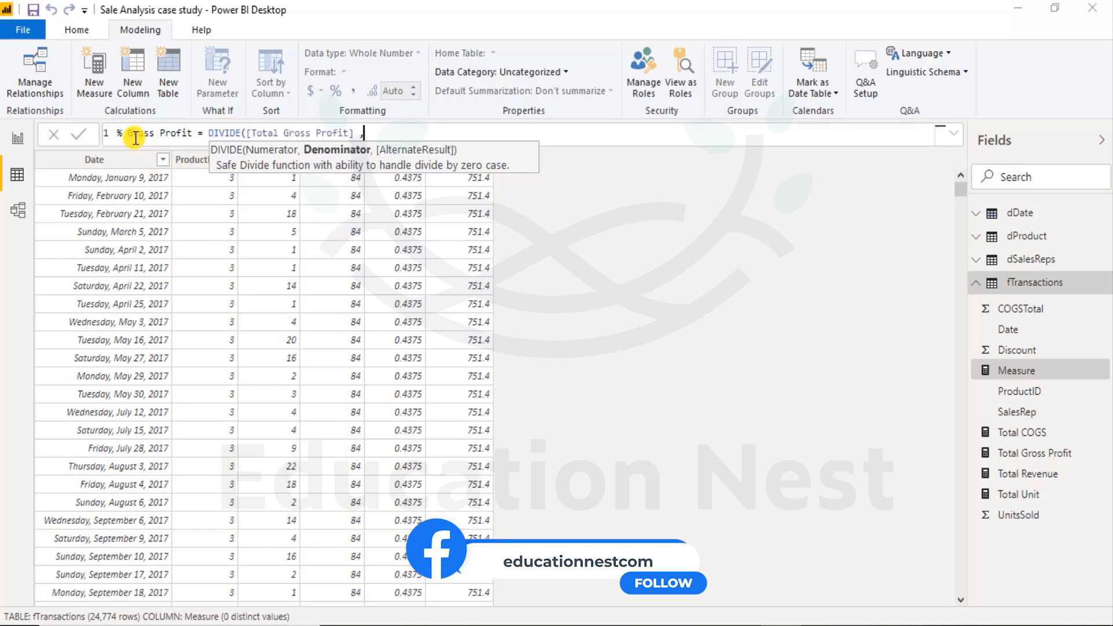
# Use [Total Revenue] as the denominator of the DIVIDE function and close its parenthesis
pyautogui.write('[')
pyautogui.press('Down')
pyautogui.press('Down')
pyautogui.press('Down')
pyautogui.press('Up')
pyautogui.press('Tab')
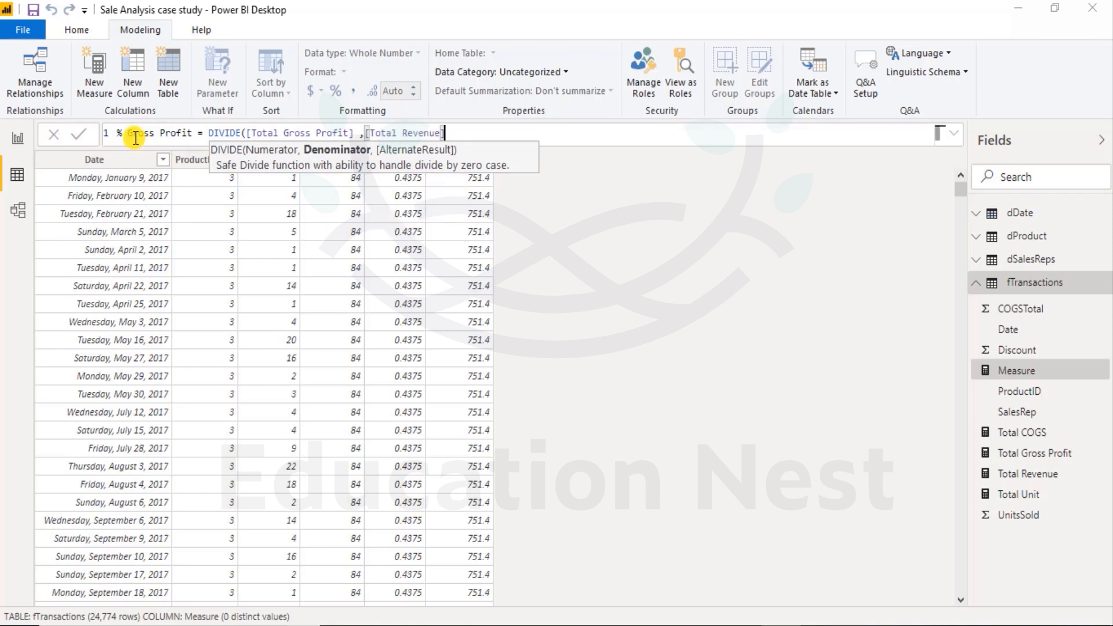
pyautogui.write(')')
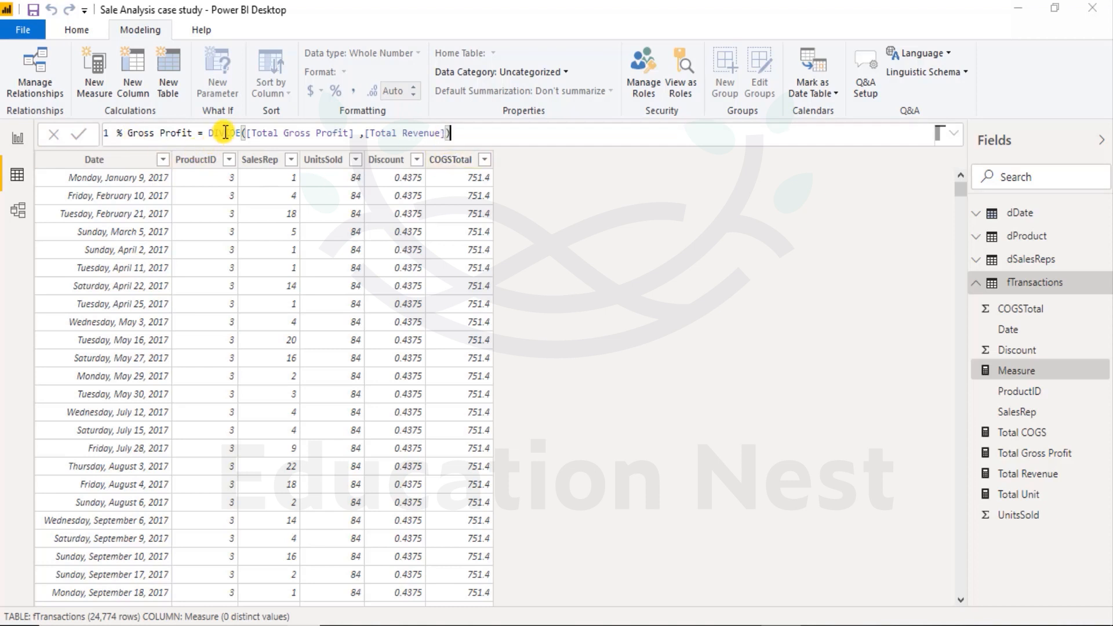
pyautogui.click(358, 133)
pyautogui.write(',')
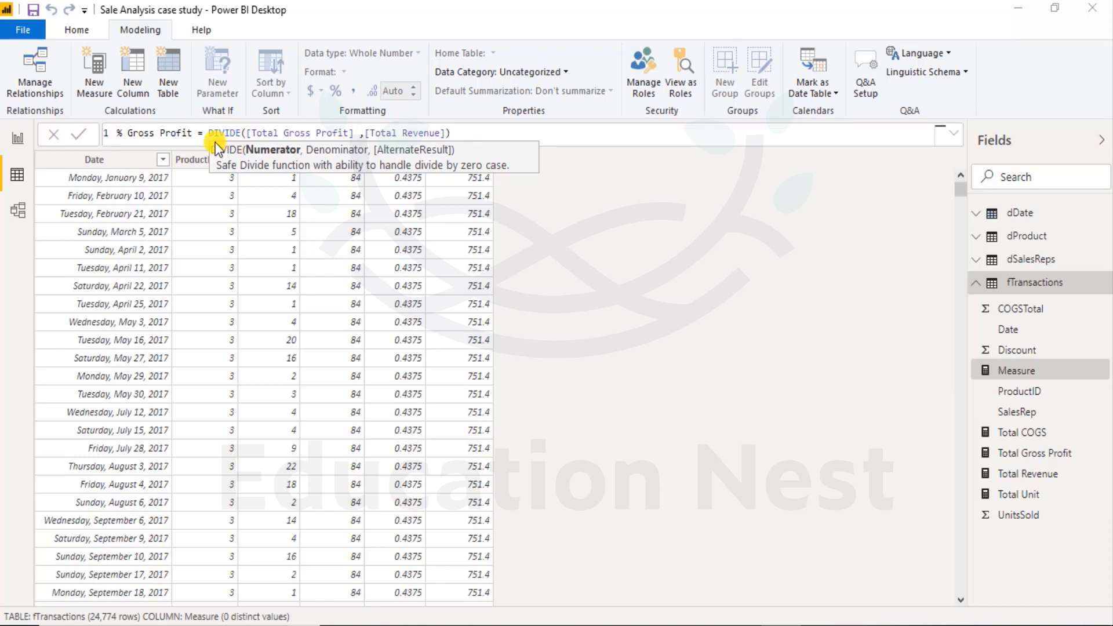
pyautogui.click(459, 134)
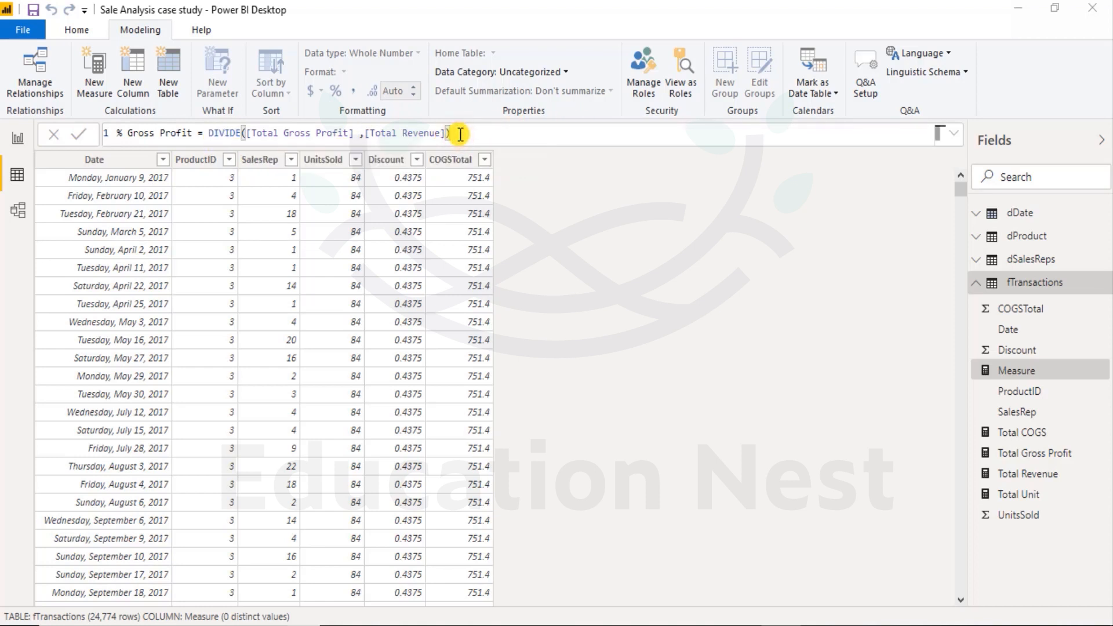